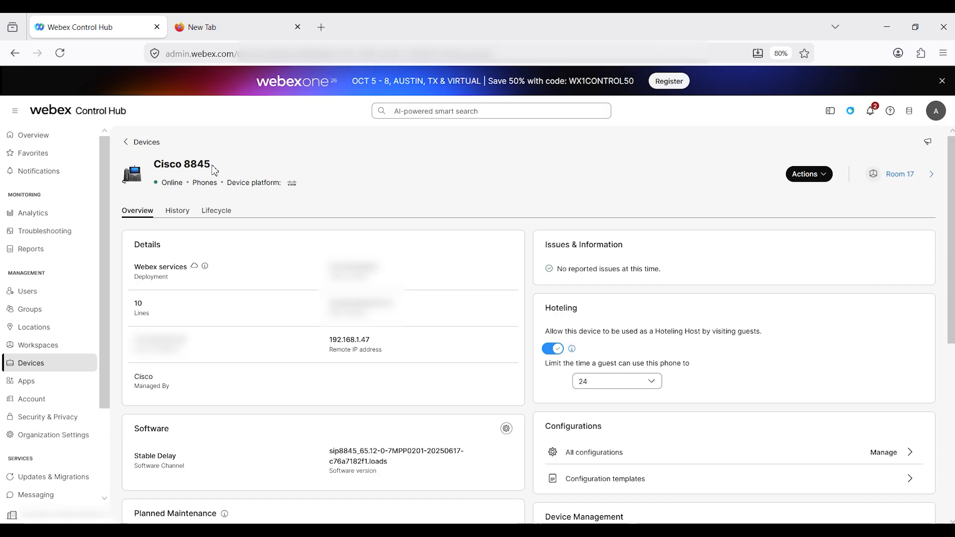
Step: In all configurations of the Cisco 8845, find the system's Default Logging Level and set it to DEBUG
{"action": "left_click", "coordinate": [608, 454]}
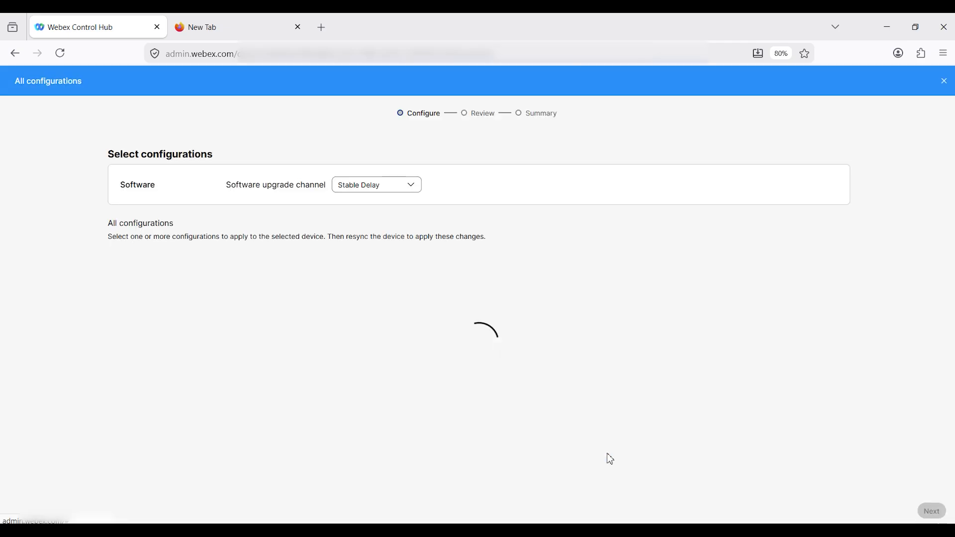
{"action": "left_click", "coordinate": [327, 250]}
{"action": "type", "text": "level"}
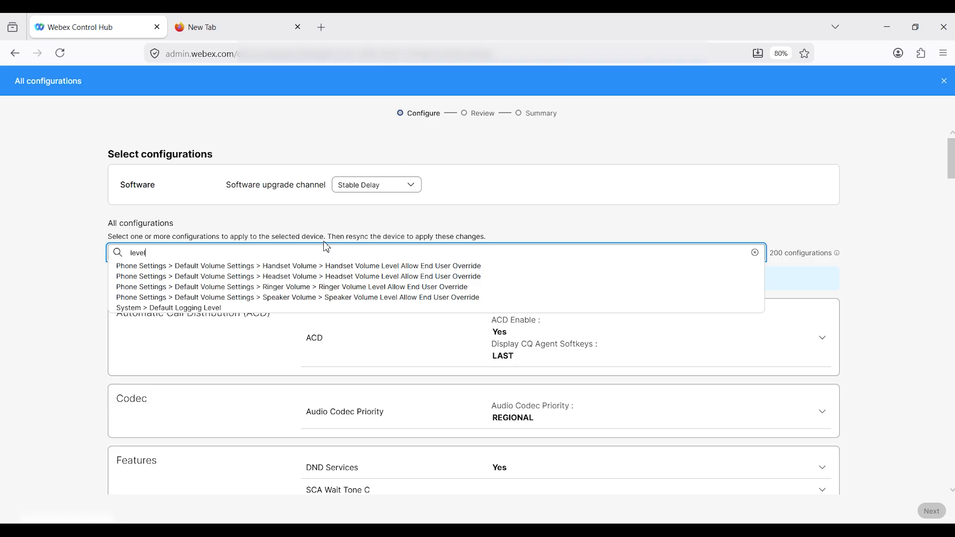
{"action": "left_click", "coordinate": [224, 310]}
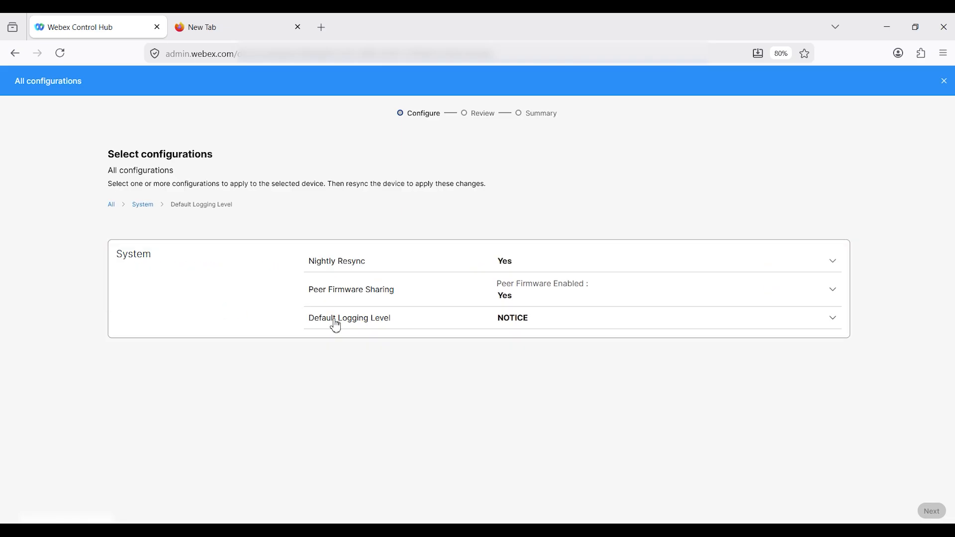
{"action": "left_click", "coordinate": [531, 330]}
{"action": "left_click", "coordinate": [541, 375]}
{"action": "left_click", "coordinate": [441, 424]}
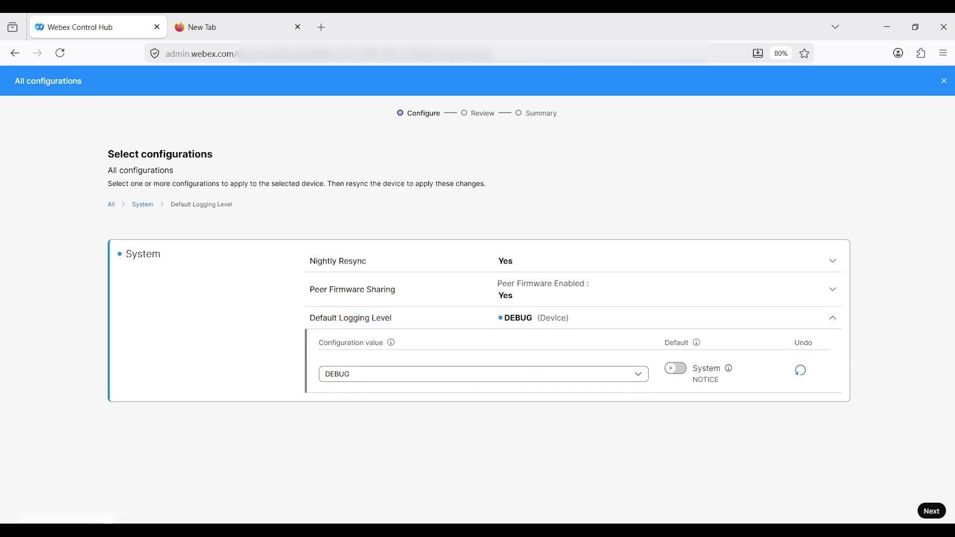
Step: Review and save the logging level change and return to the device overview
{"action": "left_click", "coordinate": [933, 513]}
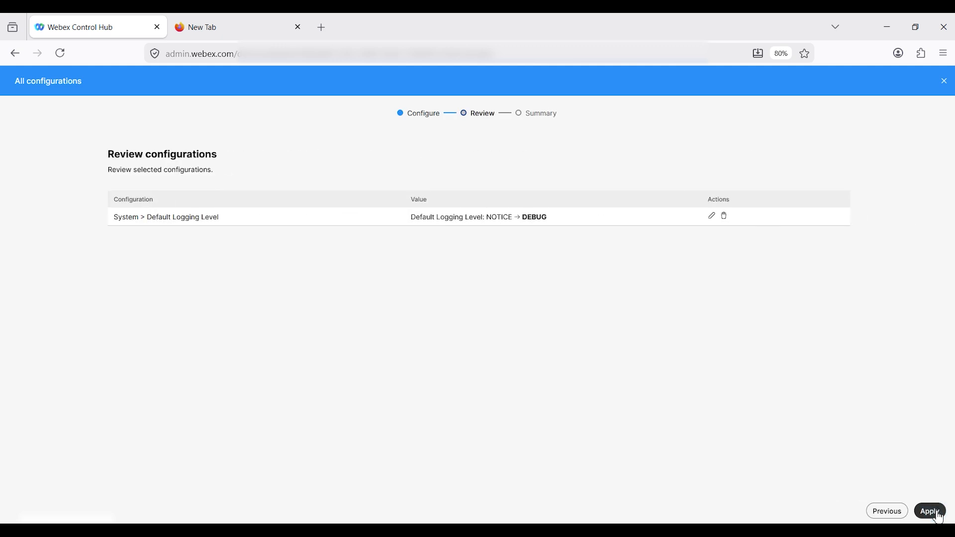
{"action": "left_click", "coordinate": [940, 517]}
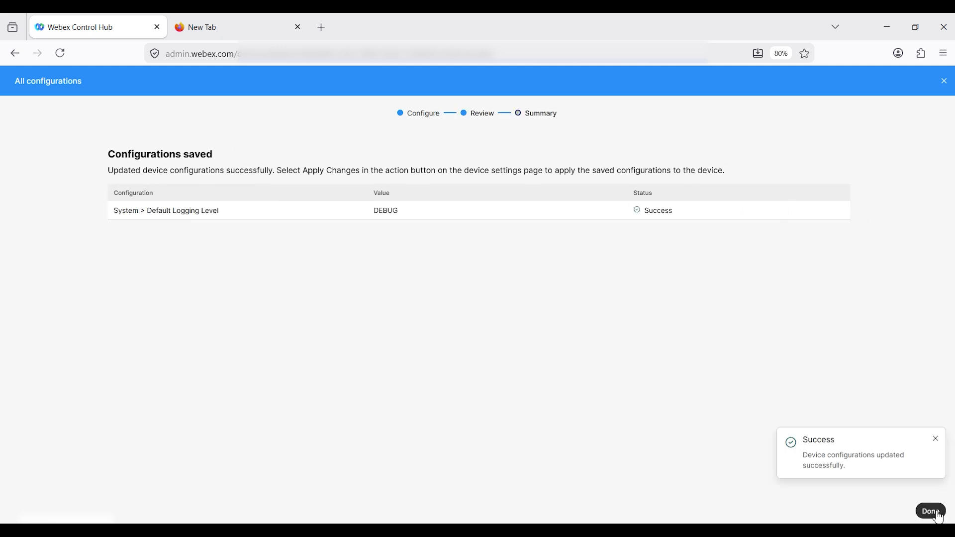
{"action": "left_click", "coordinate": [938, 516]}
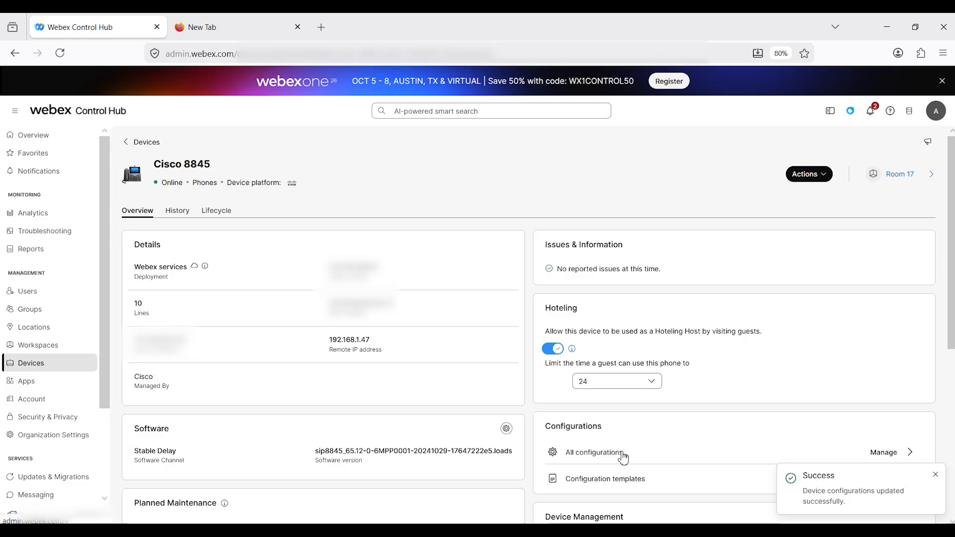
Step: In the phone's full configuration list, find MPP Web Access (User) under Network and set it to Yes
{"action": "left_click", "coordinate": [621, 455]}
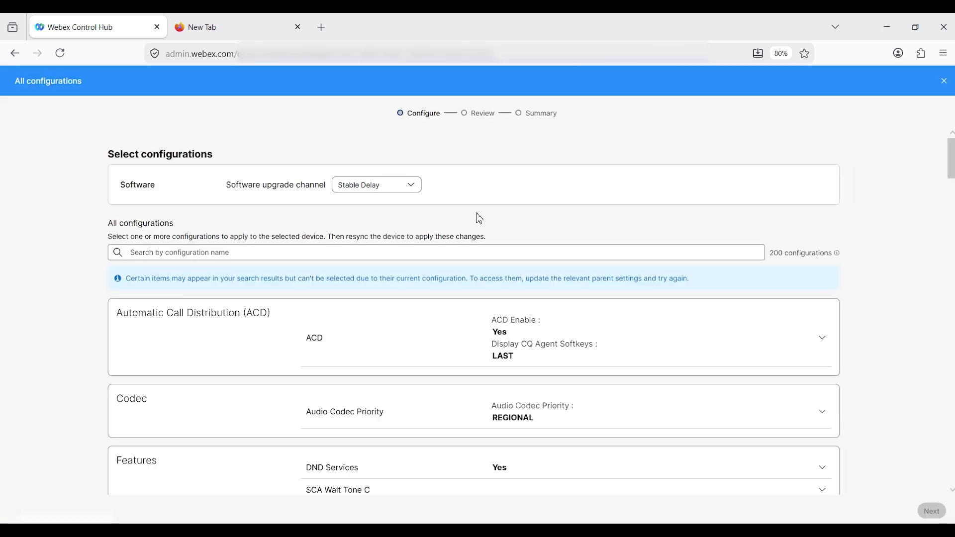
{"action": "left_click", "coordinate": [373, 251]}
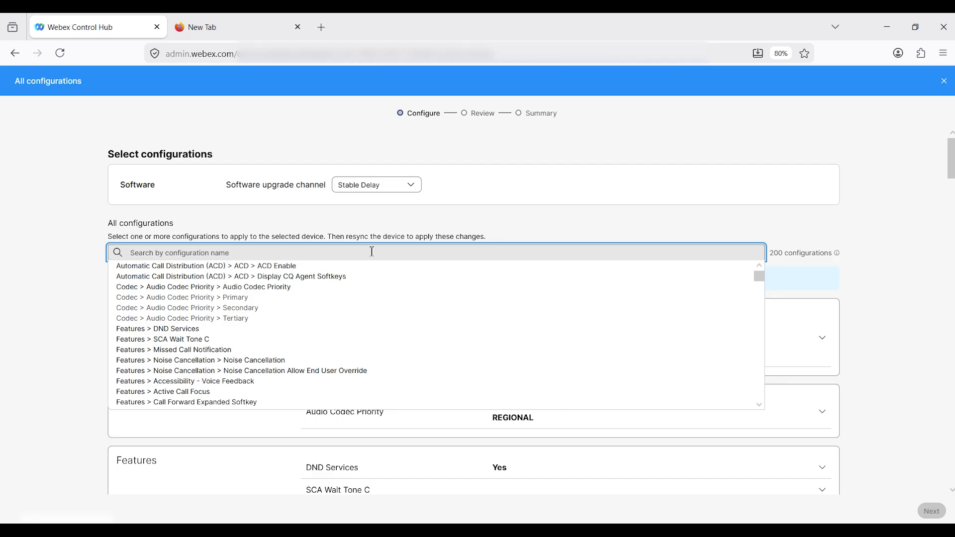
{"action": "type", "text": "web"}
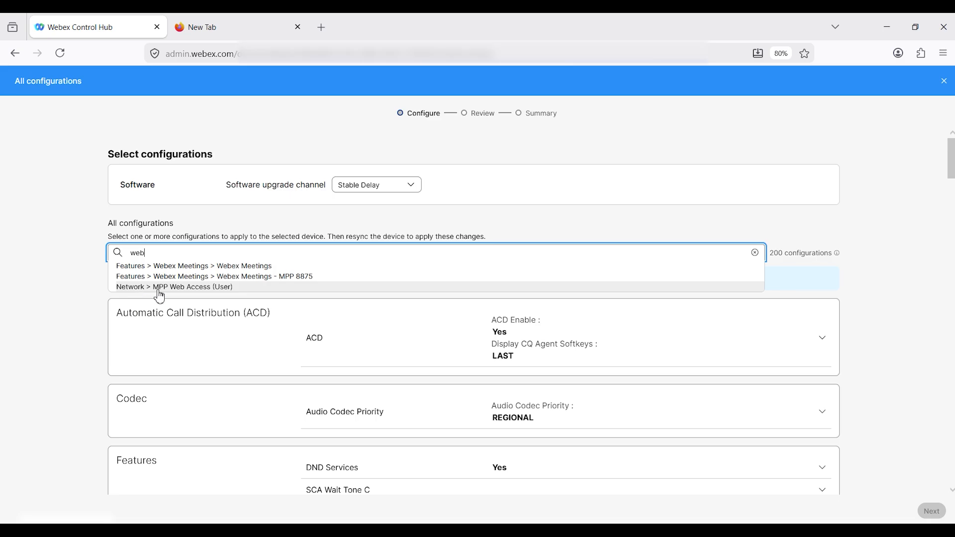
{"action": "left_click", "coordinate": [224, 289]}
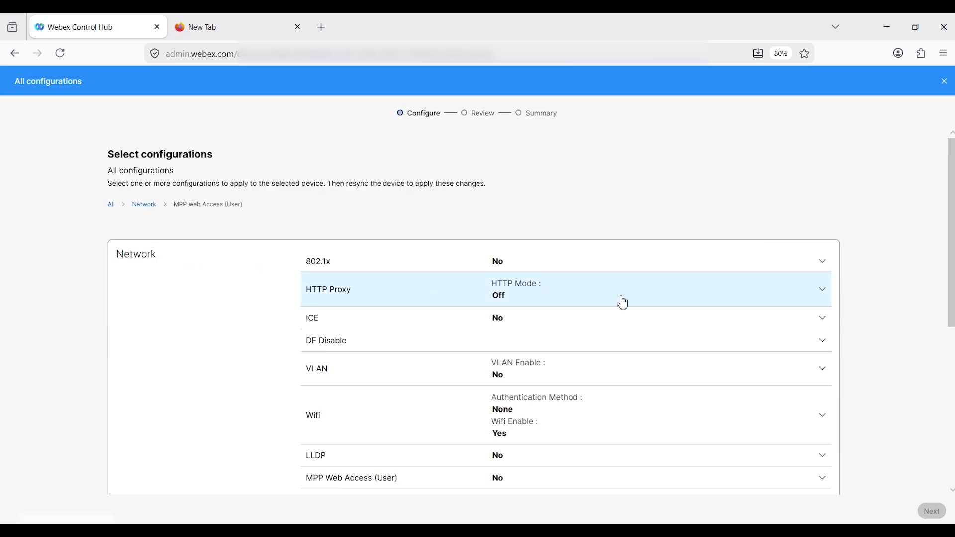
{"action": "left_click", "coordinate": [564, 485]}
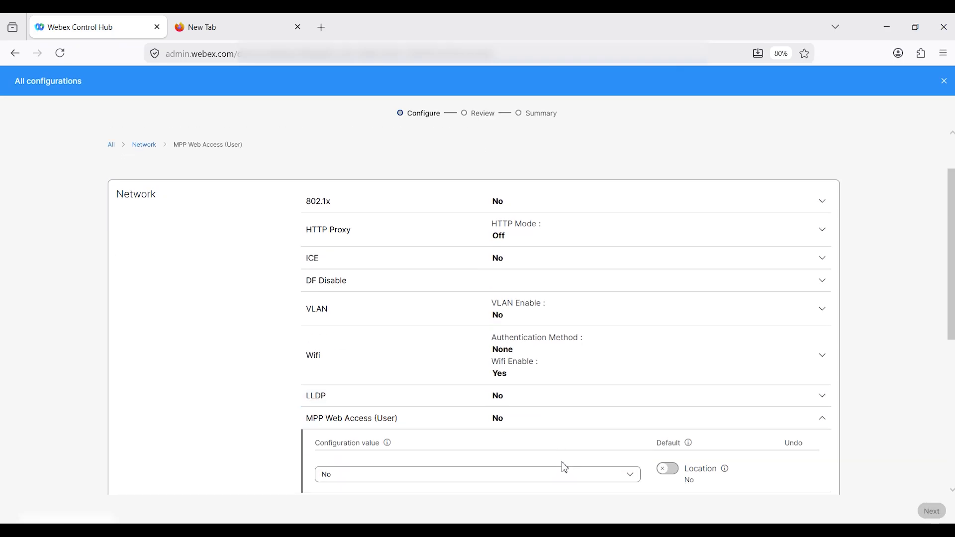
{"action": "left_click", "coordinate": [532, 479]}
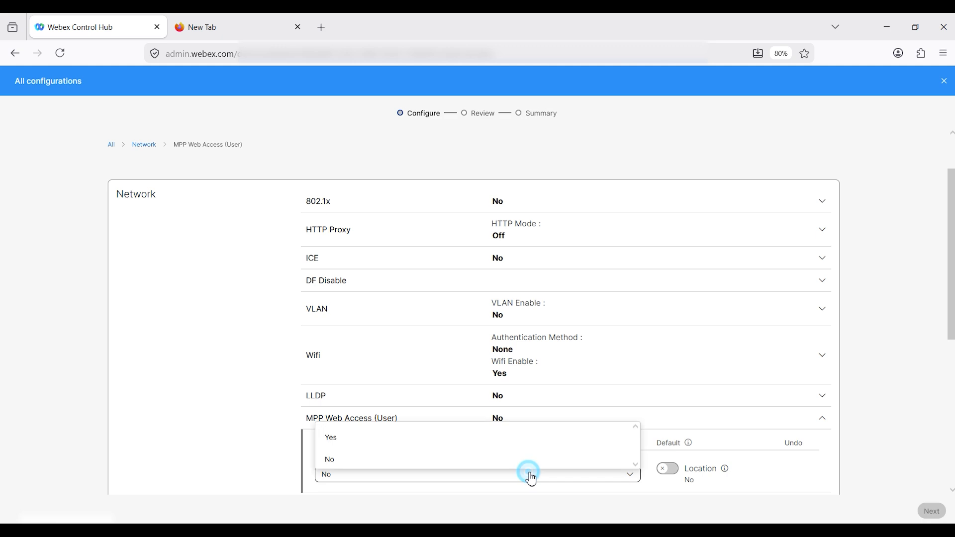
{"action": "left_click", "coordinate": [523, 440]}
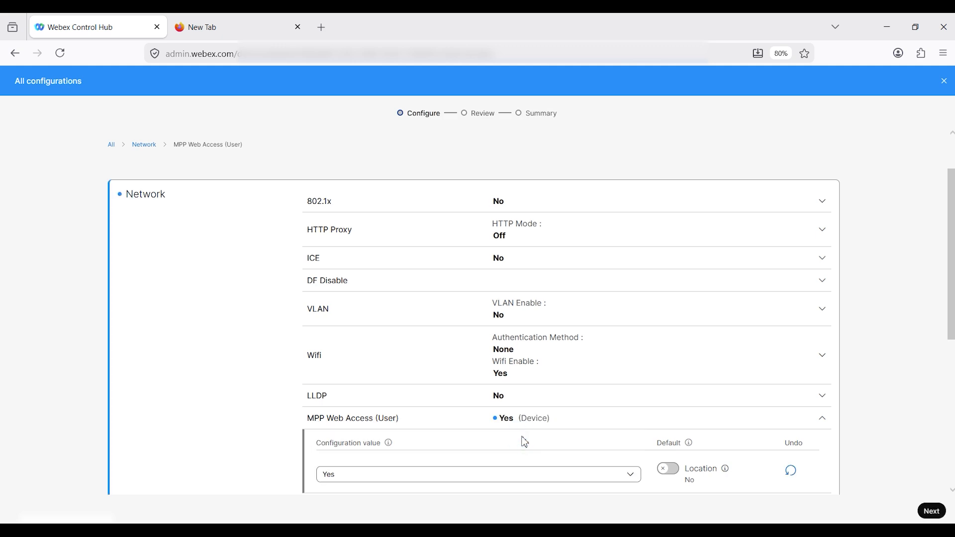
Step: Review and save the web access change and return to the device overview
{"action": "left_click", "coordinate": [928, 515]}
{"action": "left_click", "coordinate": [929, 515]}
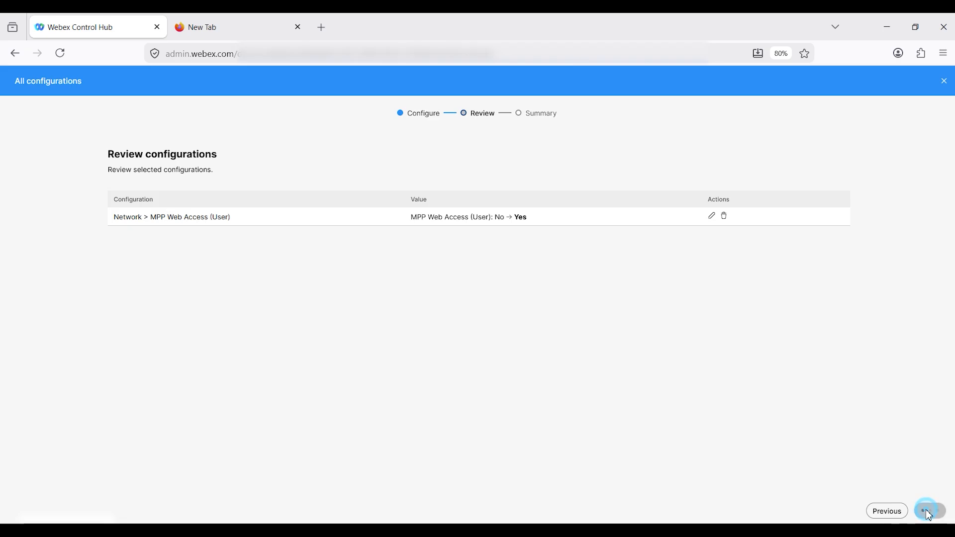
{"action": "left_click", "coordinate": [929, 513]}
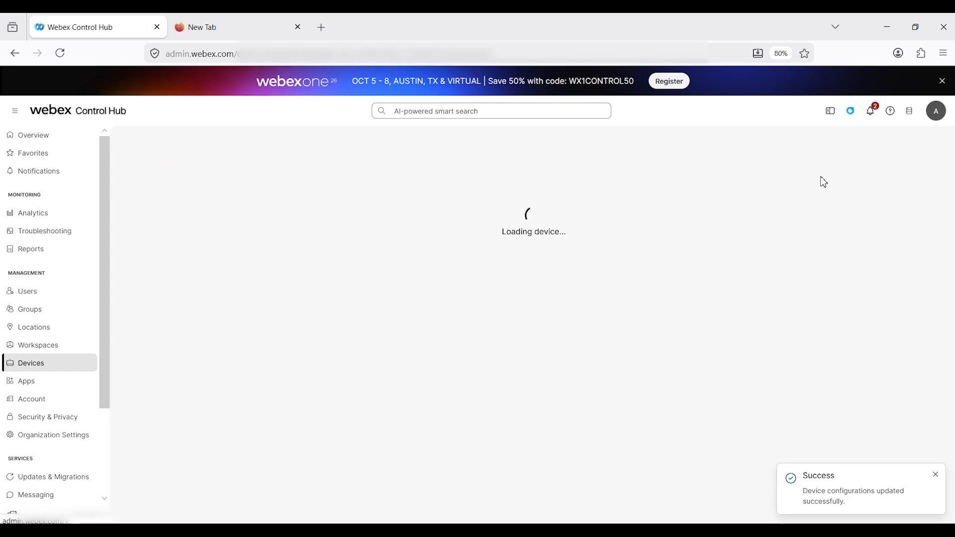
Step: Apply the saved configuration changes to the Cisco 8845 phone
{"action": "left_click", "coordinate": [821, 175]}
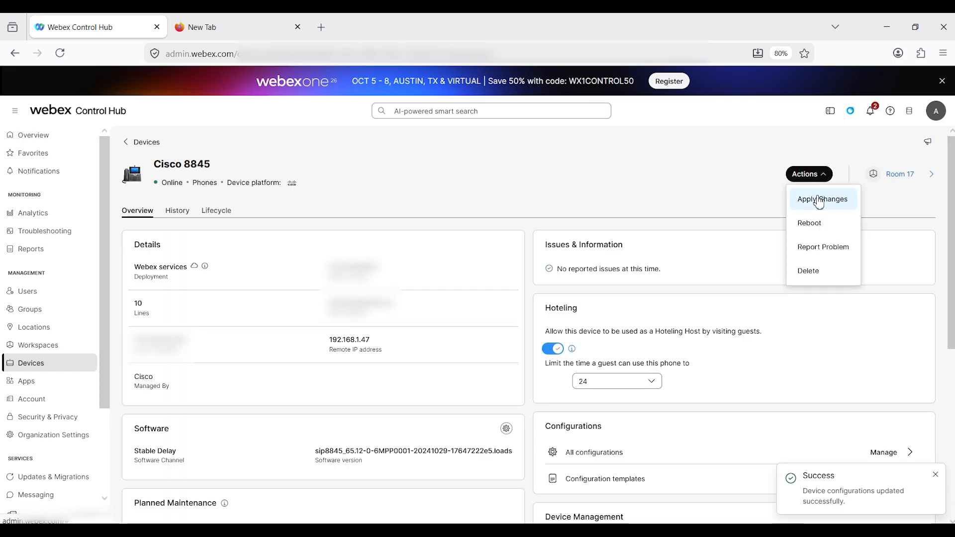
{"action": "left_click", "coordinate": [817, 198]}
{"action": "left_click", "coordinate": [547, 222]}
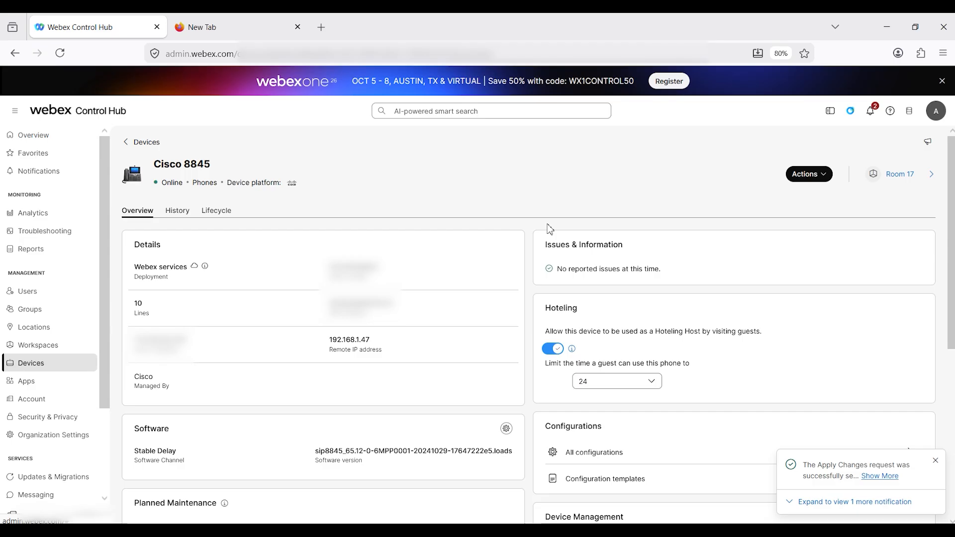
Step: Copy the phone's remote IP address 192.168.1.47 and open it in the other browser tab
{"action": "left_click_drag", "start_coordinate": [374, 339], "coordinate": [329, 340]}
{"action": "right_click", "coordinate": [333, 339]}
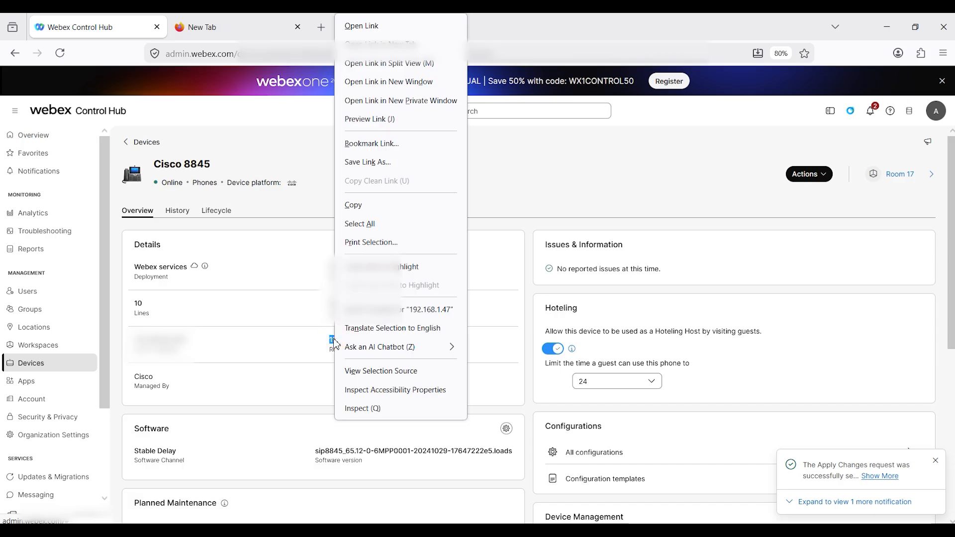
{"action": "left_click", "coordinate": [390, 205]}
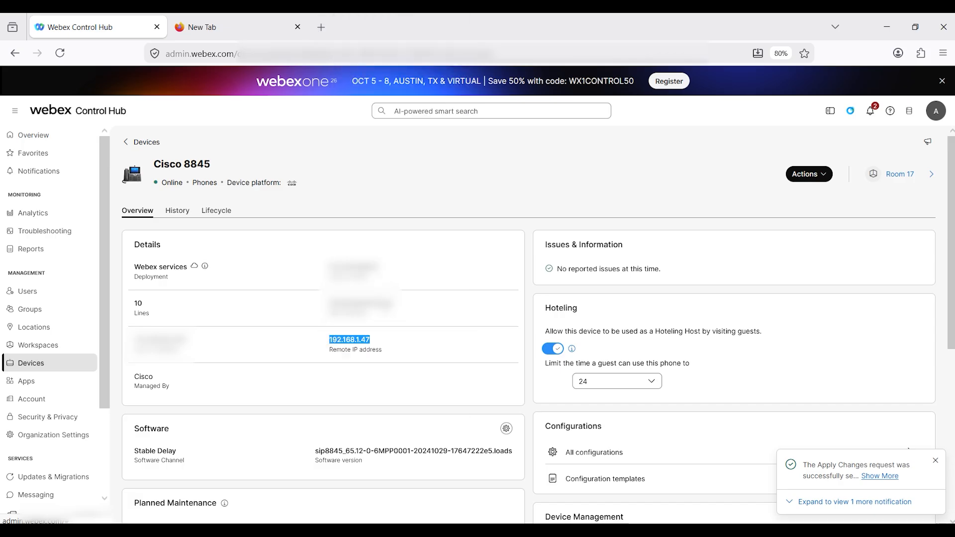
{"action": "left_click", "coordinate": [384, 342]}
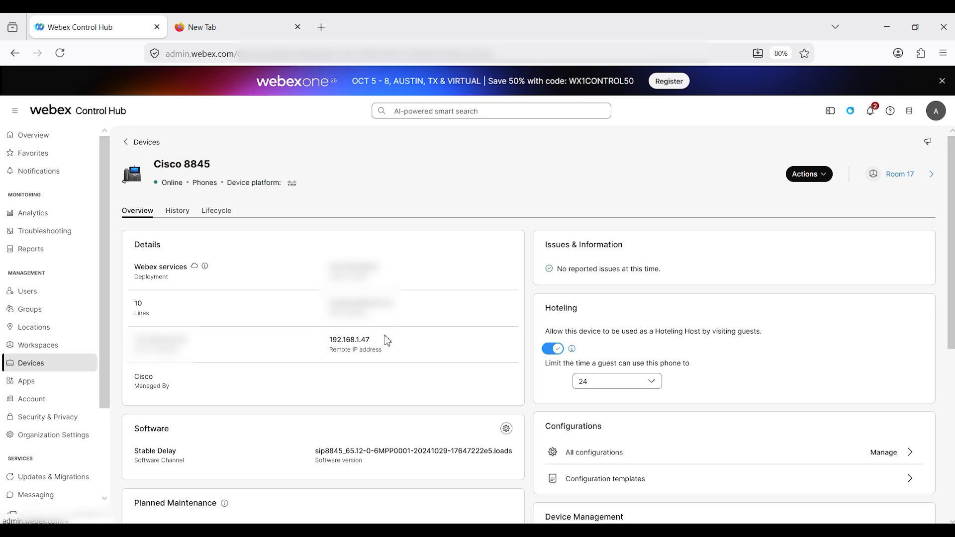
{"action": "left_click_drag", "start_coordinate": [373, 341], "coordinate": [329, 345]}
{"action": "left_click", "coordinate": [228, 30]}
{"action": "key", "text": "ctrl+v"}
{"action": "key", "text": "Return"}
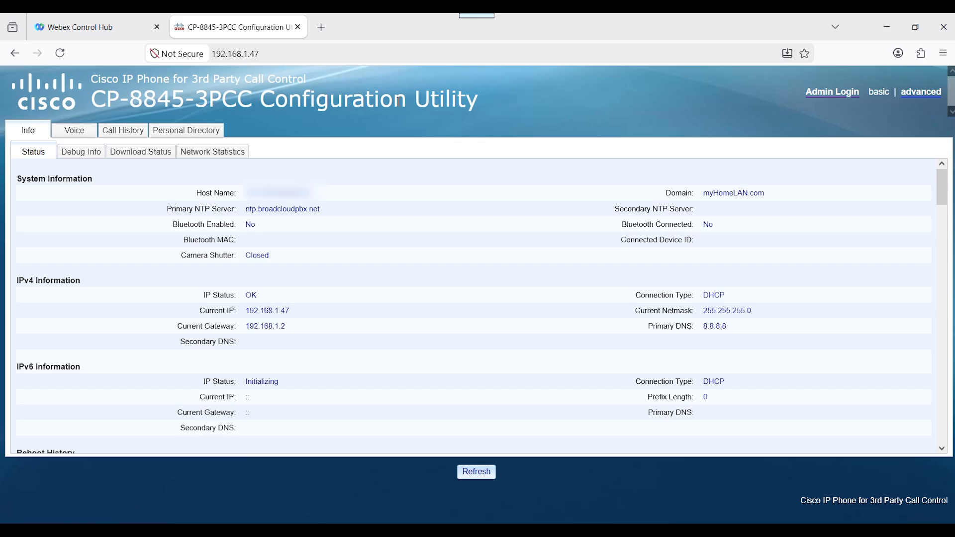
Step: From the debug information, generate a problem report with the description Other and download prt-log.tar.gz
{"action": "left_click", "coordinate": [79, 156]}
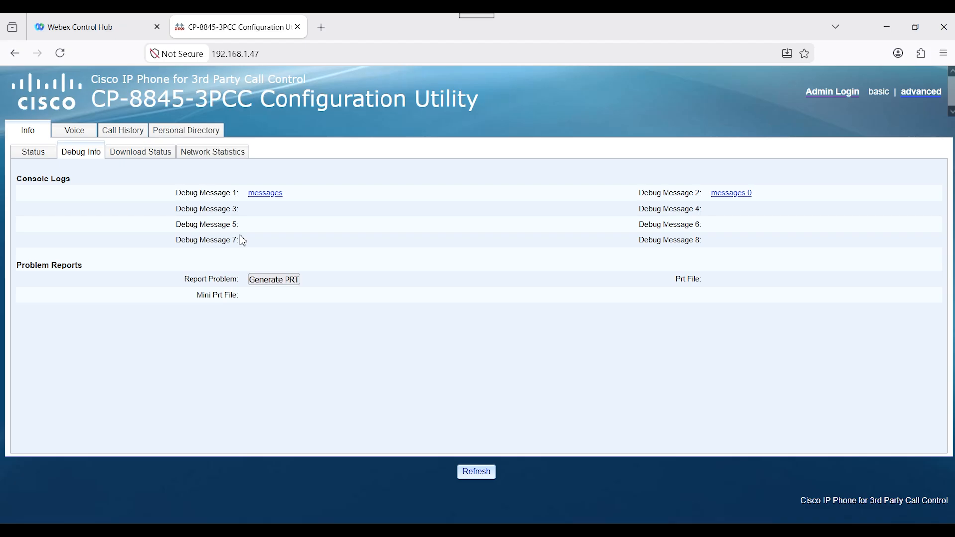
{"action": "left_click", "coordinate": [278, 281]}
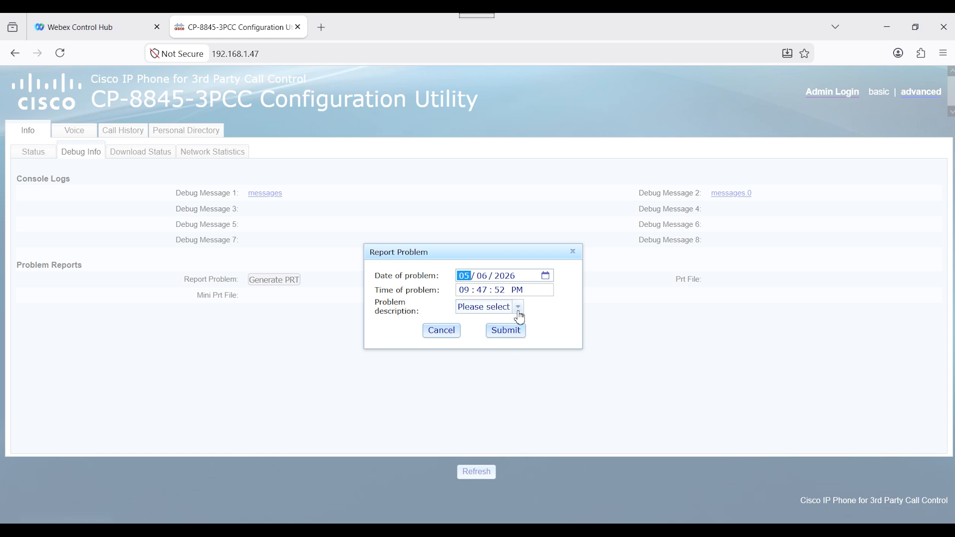
{"action": "left_click", "coordinate": [519, 307]}
{"action": "left_click", "coordinate": [487, 474]}
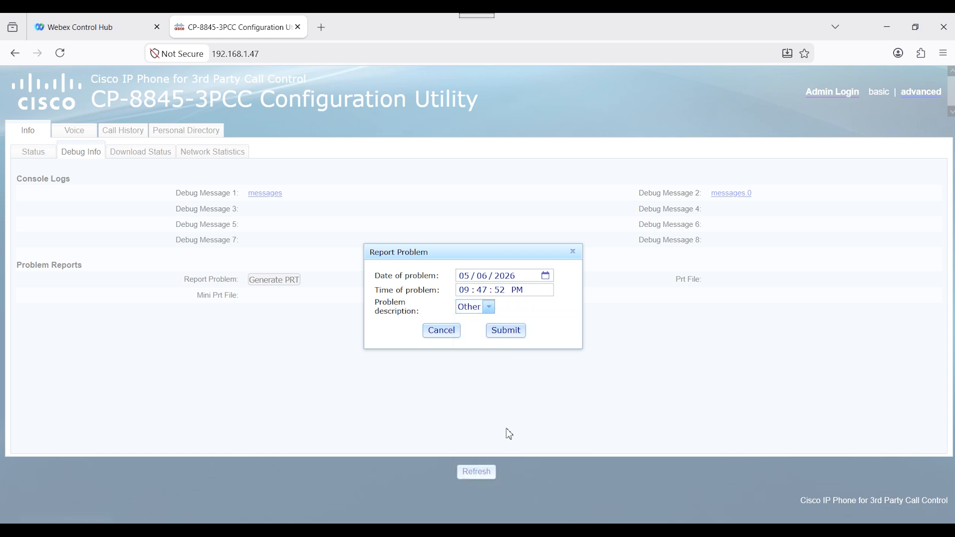
{"action": "left_click", "coordinate": [518, 334]}
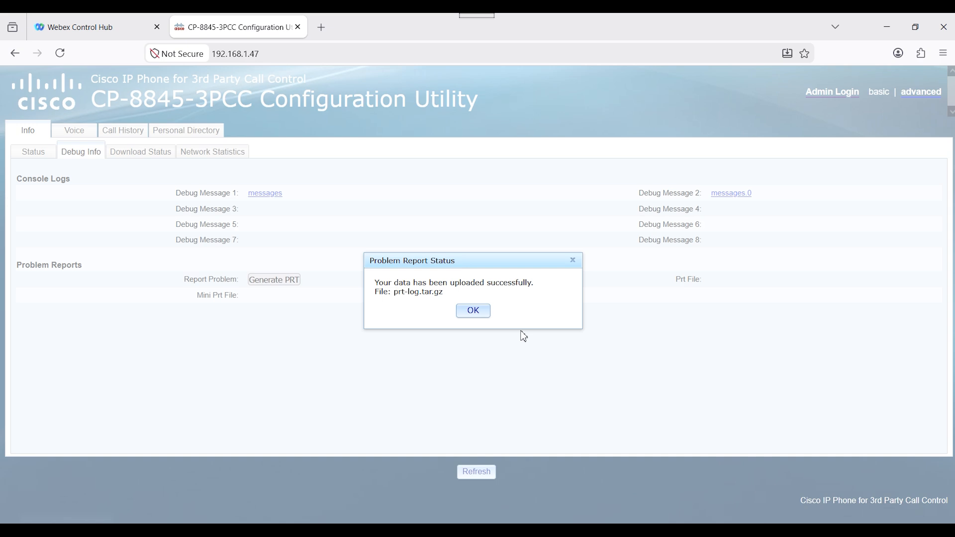
{"action": "left_click", "coordinate": [473, 313]}
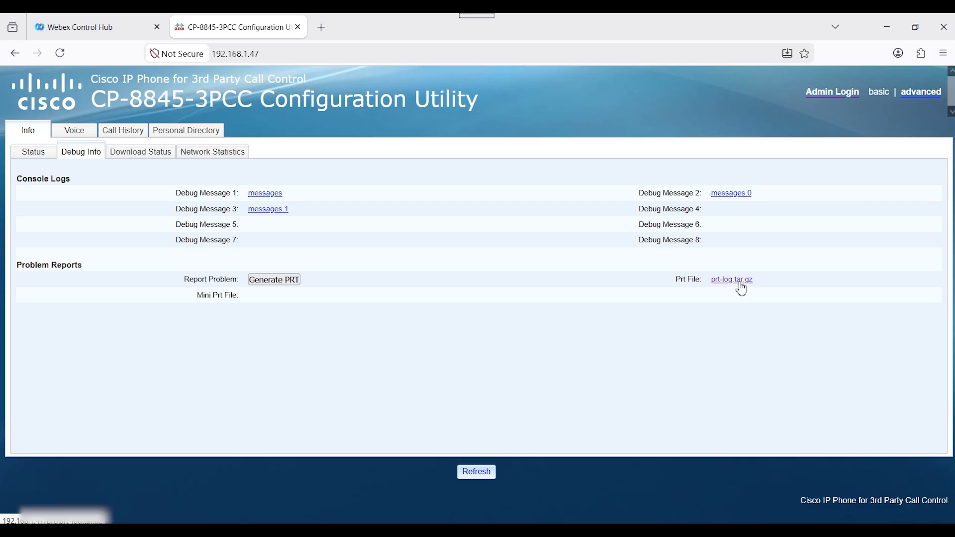
{"action": "left_click", "coordinate": [740, 281]}
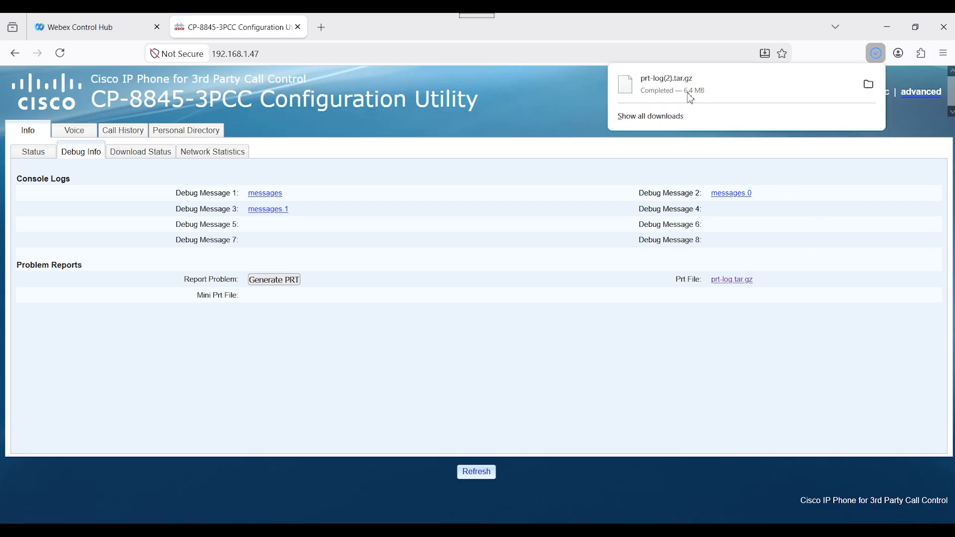